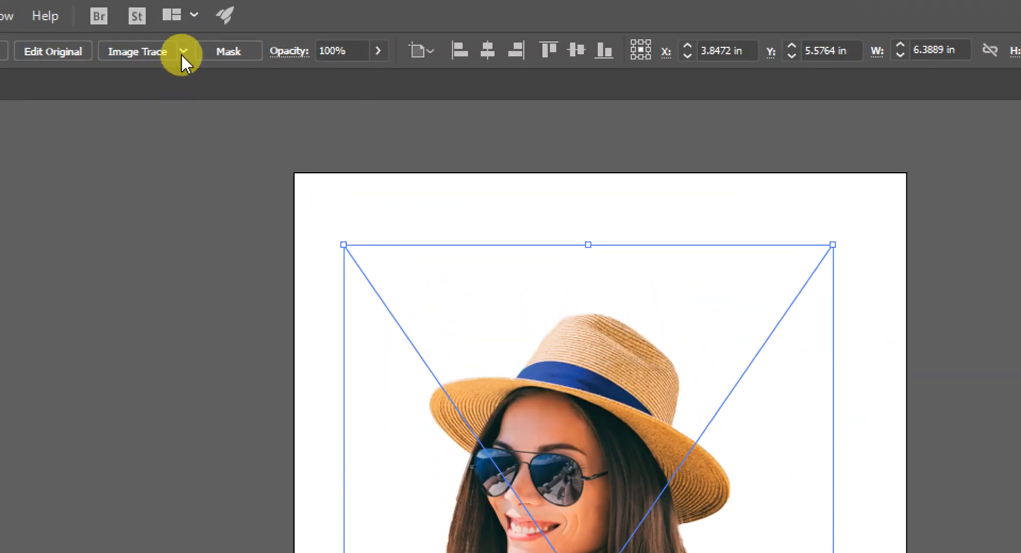
Trace the placed photo with the Shades of Gray preset and open the detailed Image Trace settings
click(182, 51)
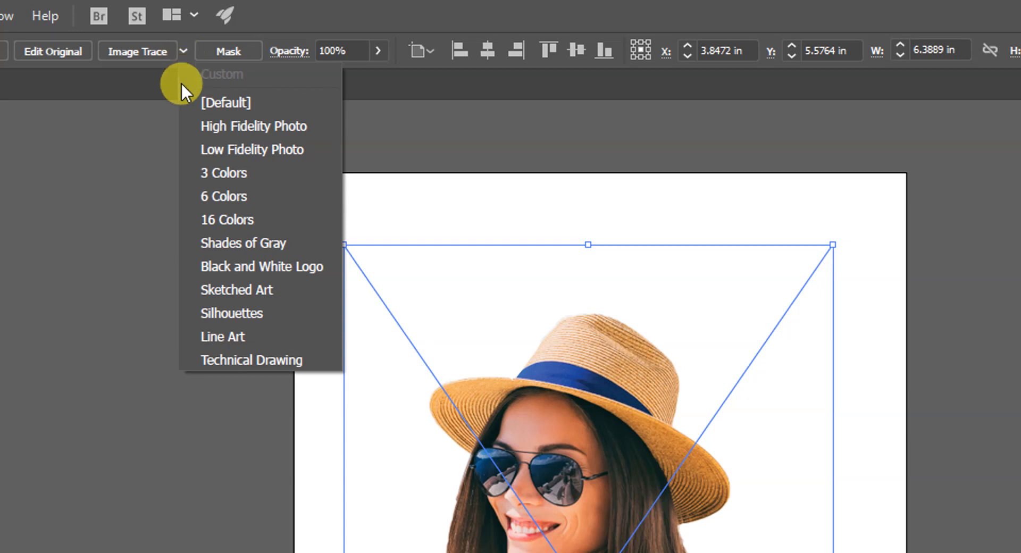
click(234, 243)
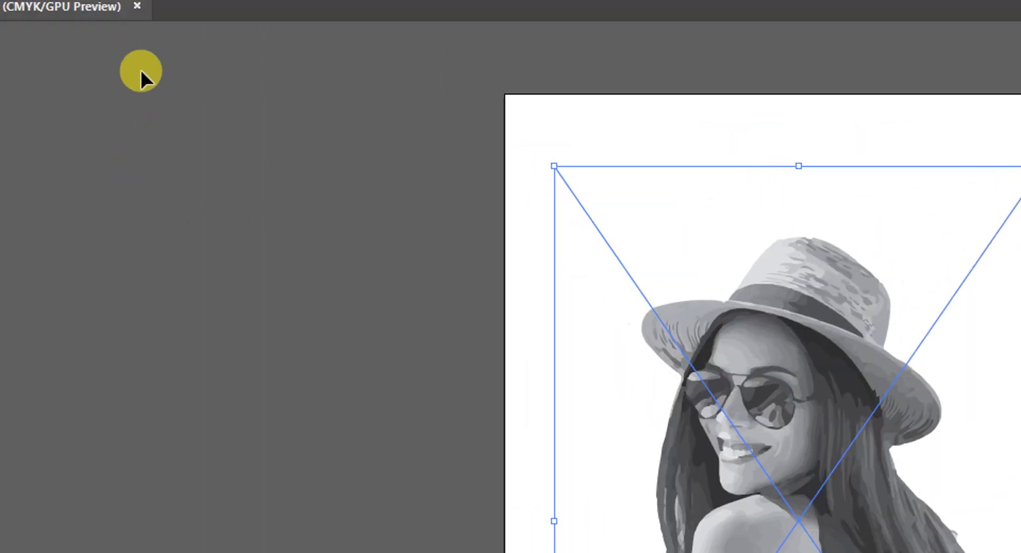
click(153, 54)
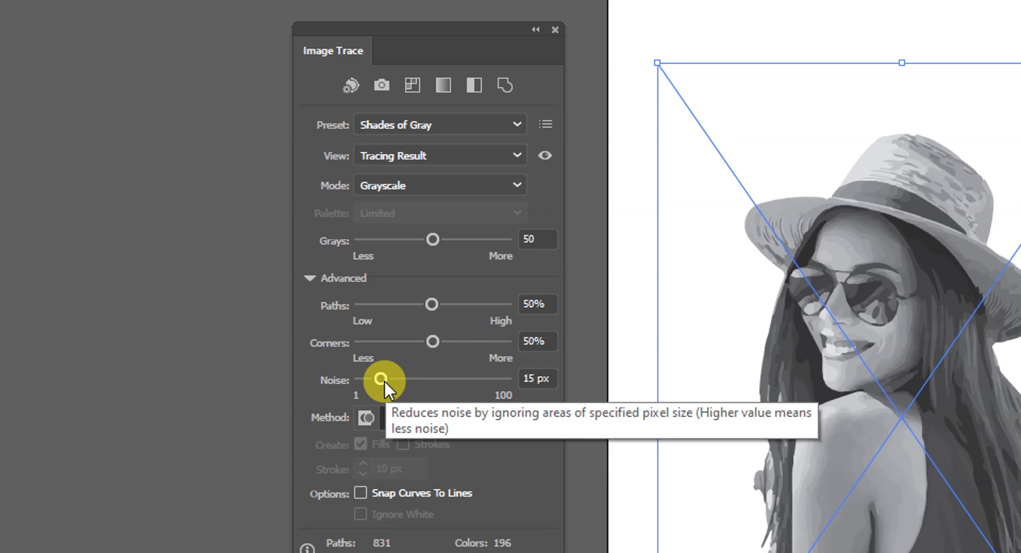
Set the tracing's Noise to 1 px and Corners to 0%
drag(384, 380, 421, 379)
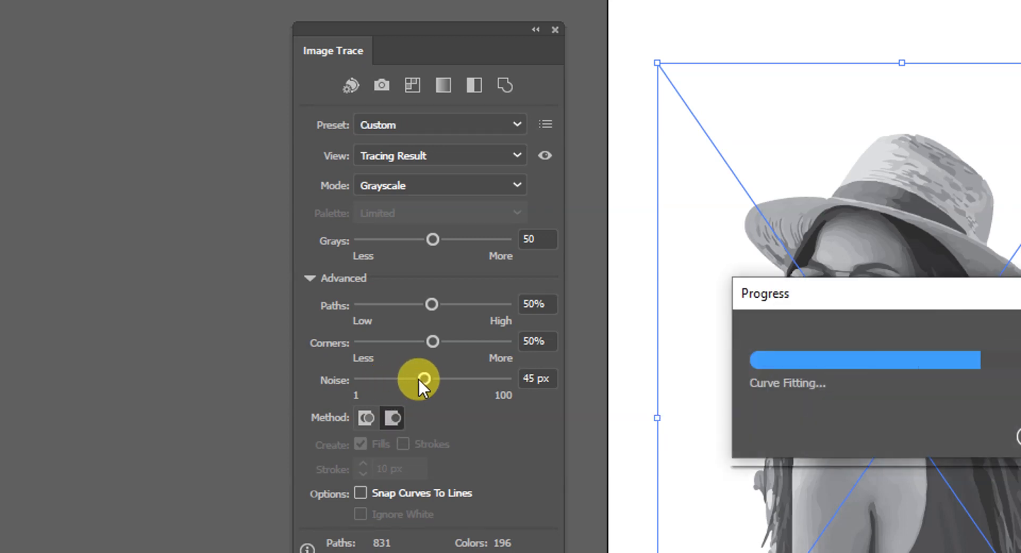
click(356, 380)
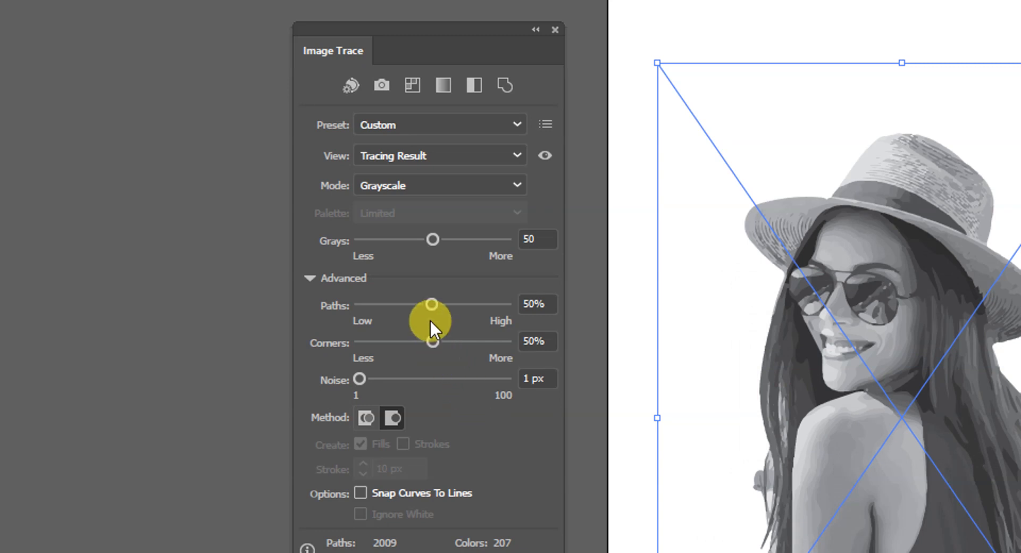
drag(432, 341, 358, 343)
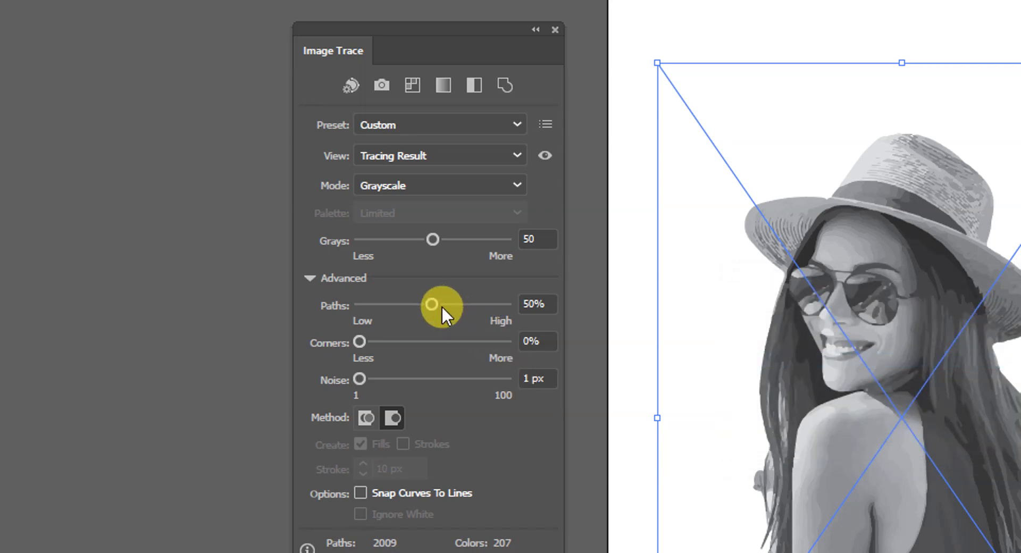
Try different Paths values for the tracing and set Paths to 80%
drag(436, 303, 463, 302)
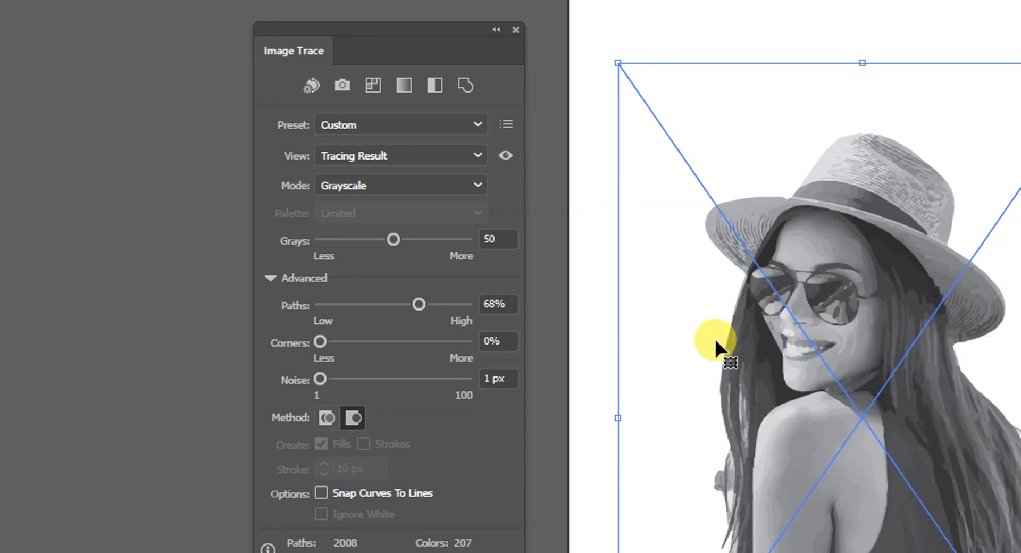
drag(428, 310, 440, 306)
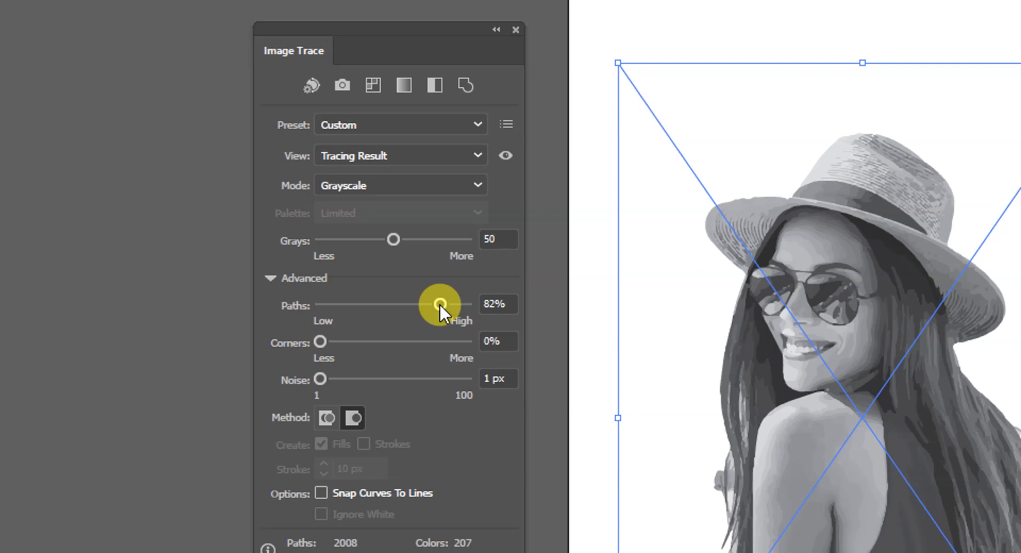
drag(439, 304, 319, 306)
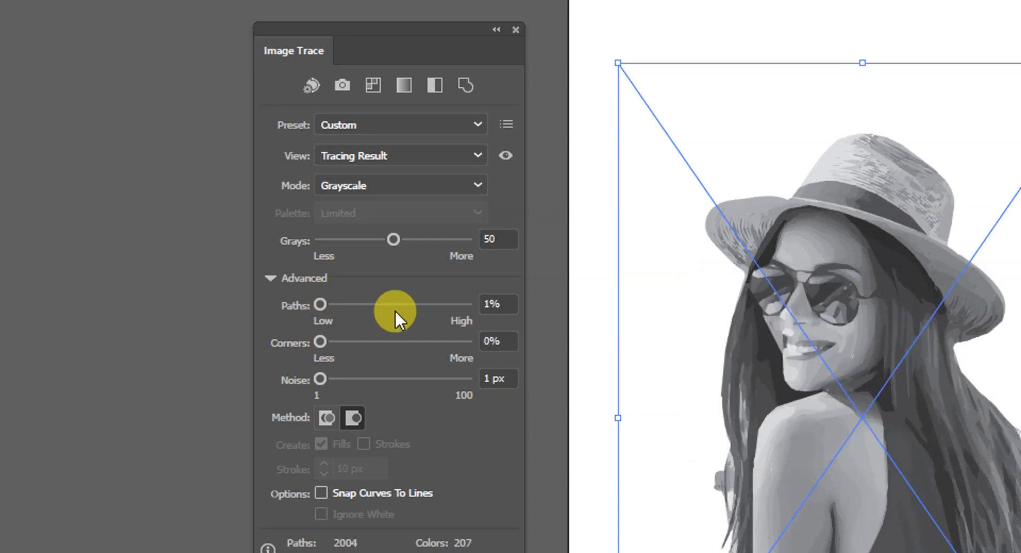
click(437, 302)
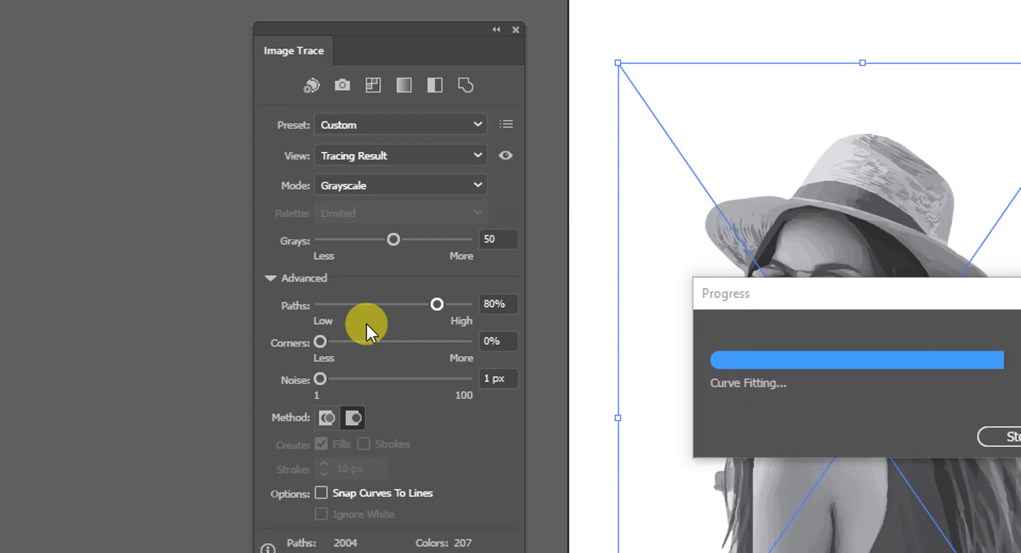
Try the tracing in Black and White mode and return it to Grayscale
click(473, 188)
click(472, 188)
click(472, 189)
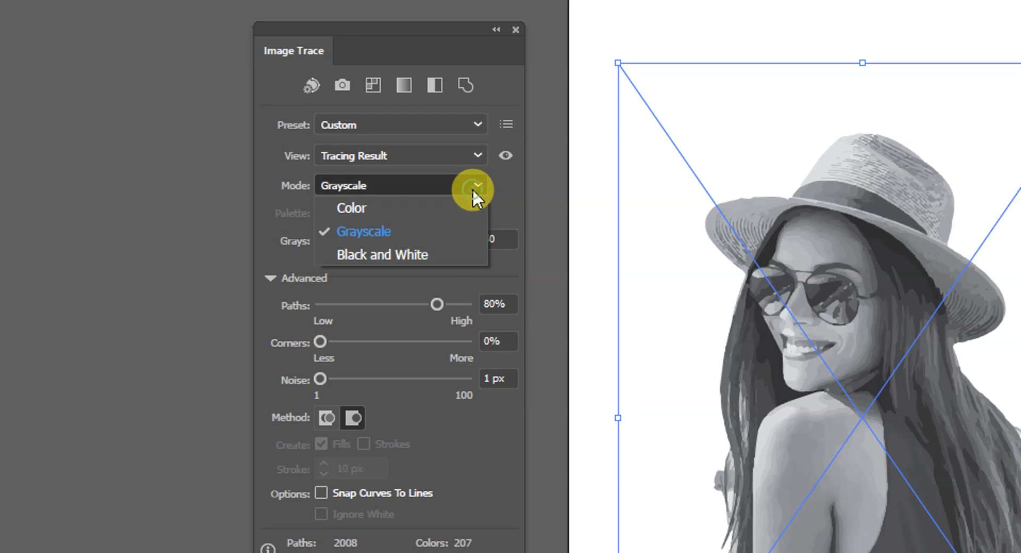
click(452, 248)
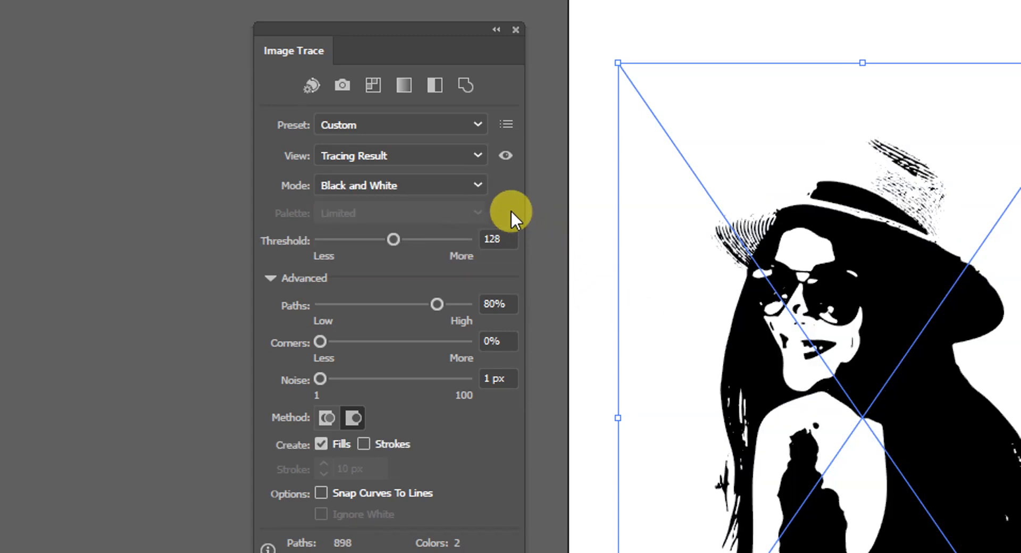
click(484, 188)
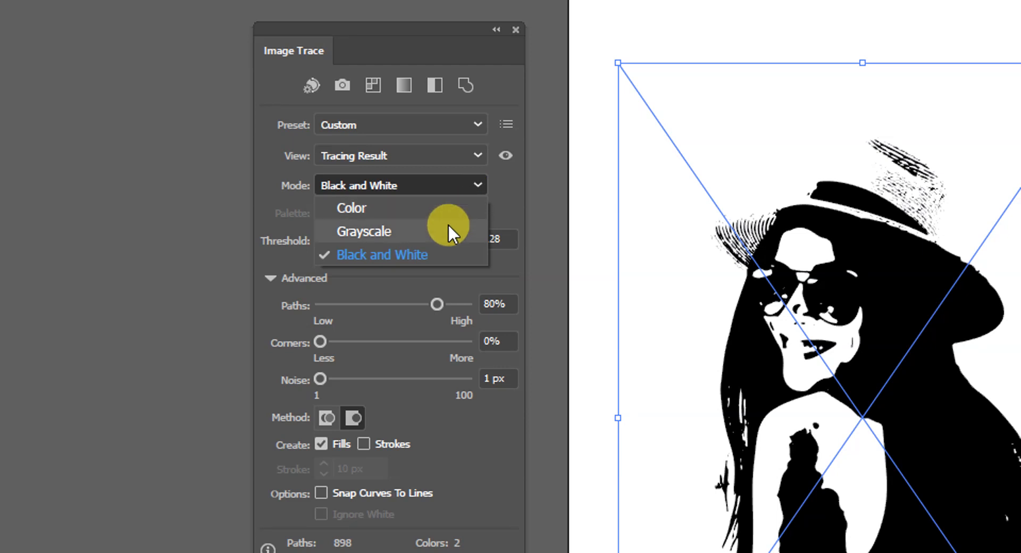
click(448, 230)
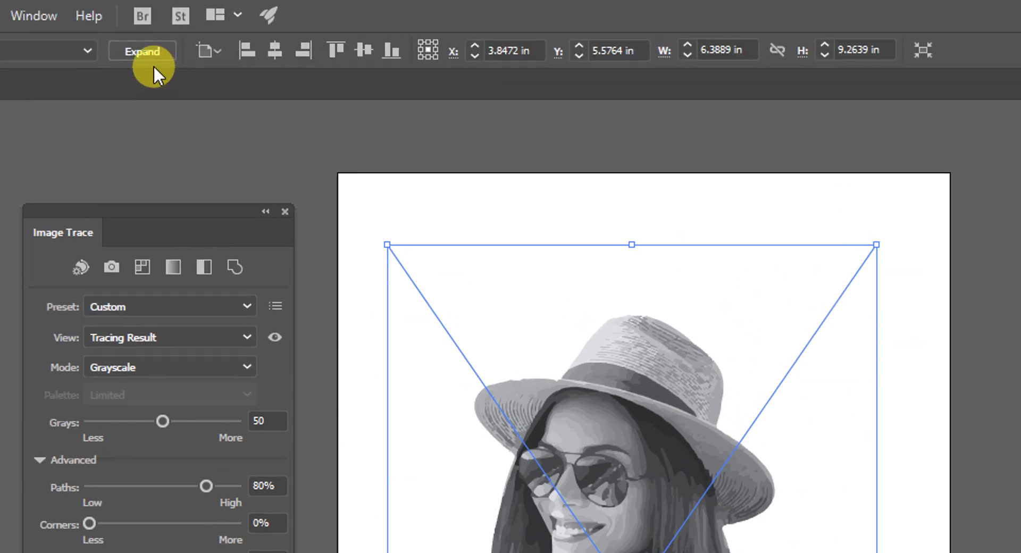
Expand the grayscale tracing into vector paths and ungroup them
click(149, 55)
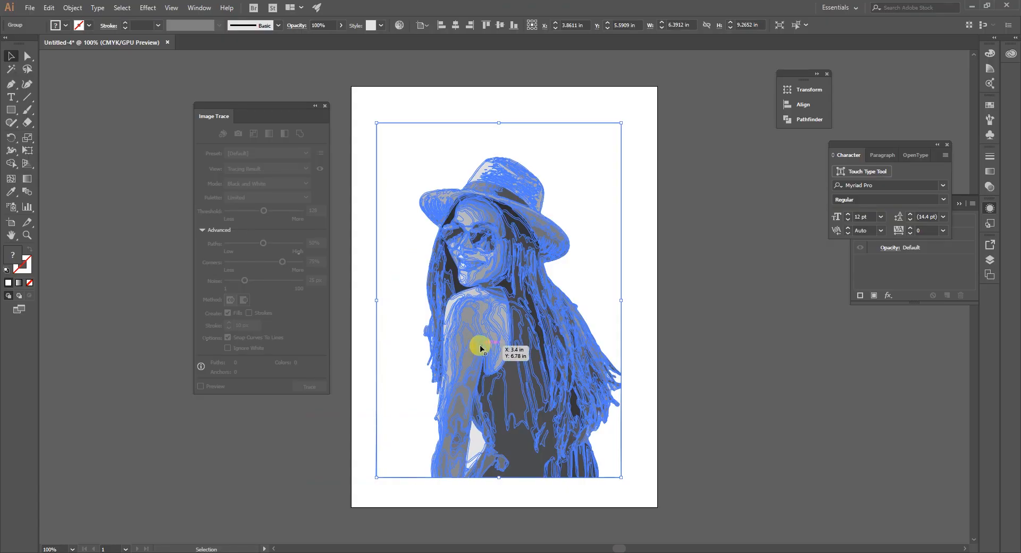
right_click(468, 258)
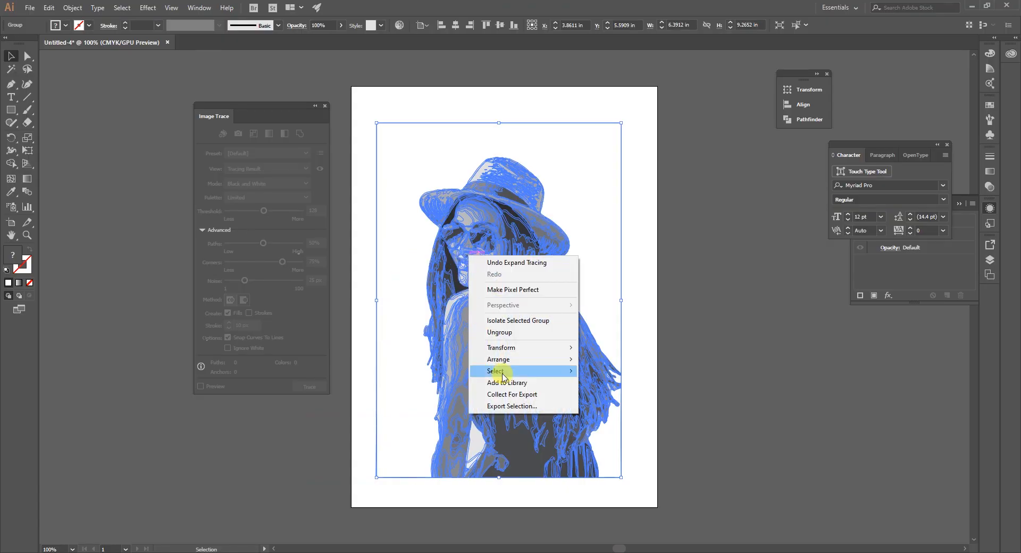
click(520, 333)
Delete the white background shape around the woman
click(796, 349)
drag(603, 87, 624, 268)
key(Delete)
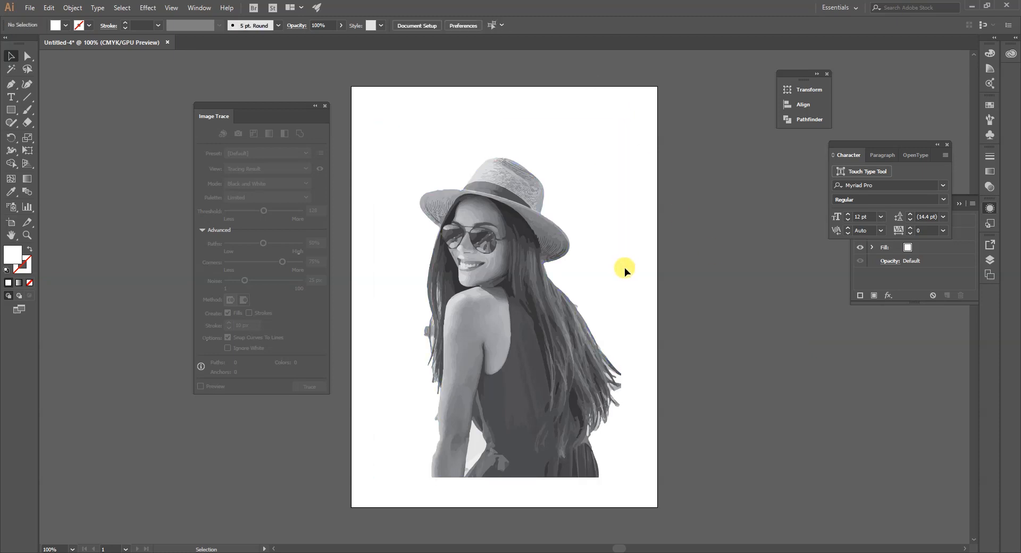
Select all the traced paths of the woman and recolor the artwork with the Brights color group
mouse_move(634, 118)
mouse_down()
mouse_move(432, 492)
mouse_move(373, 495)
mouse_up()
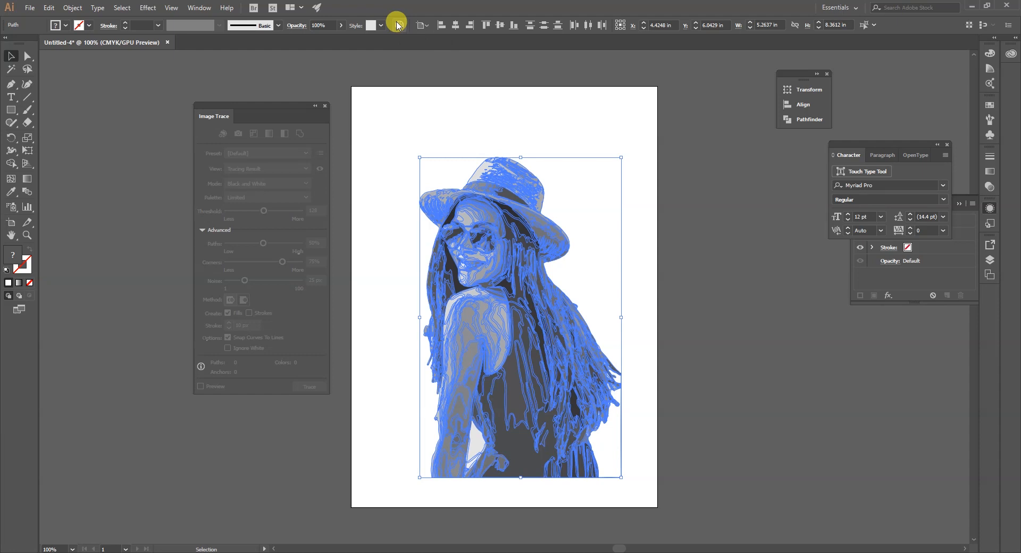
key(ctrl+1)
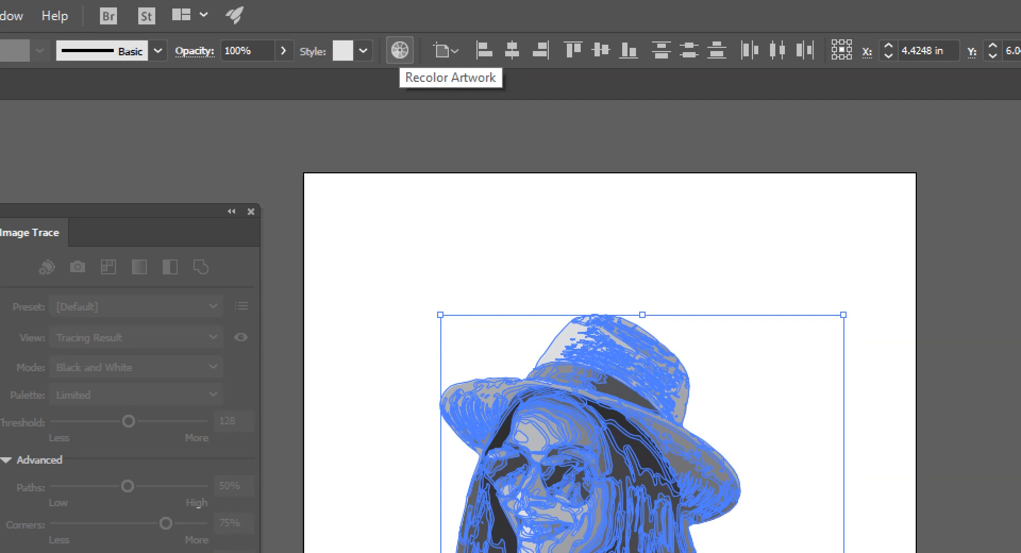
key(ctrl+1)
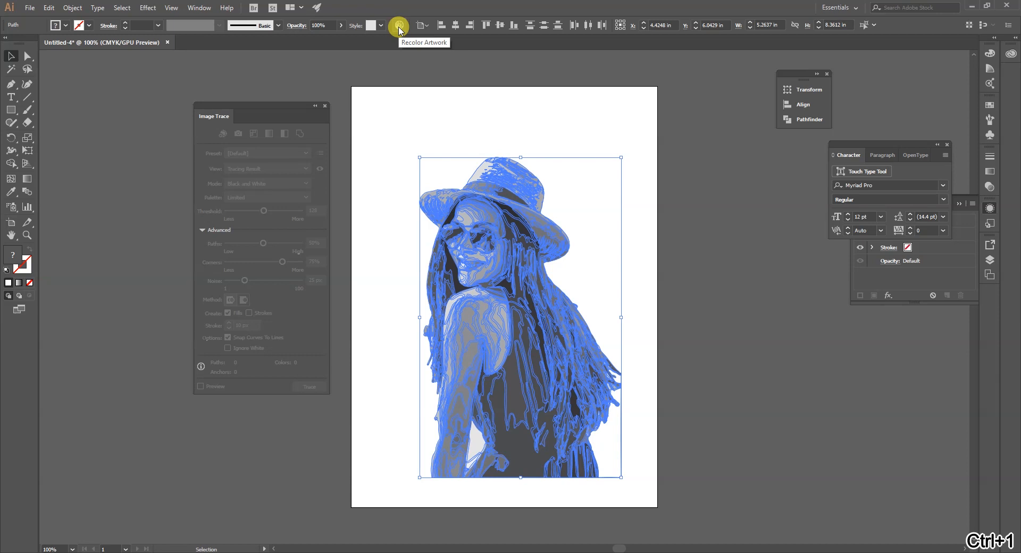
click(400, 27)
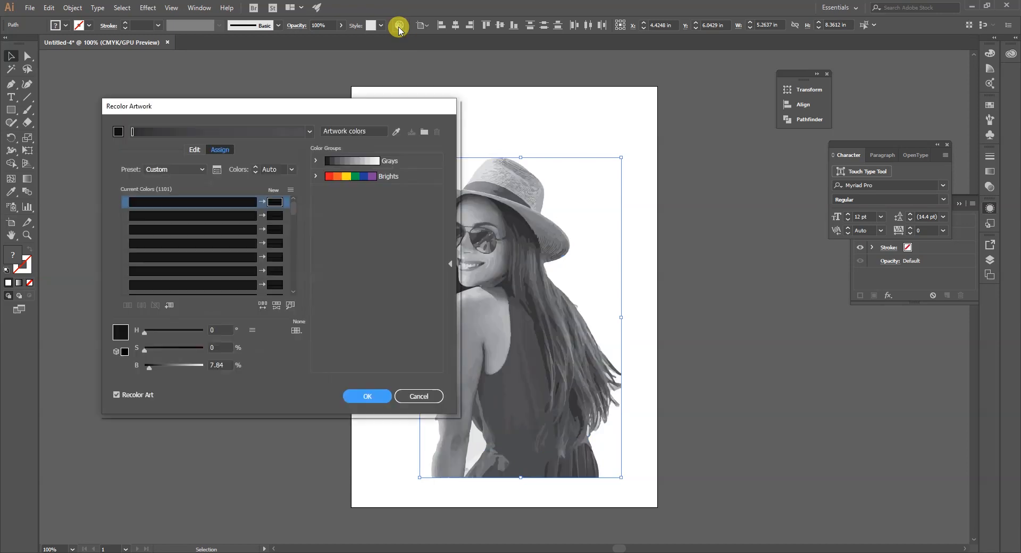
drag(298, 101, 210, 105)
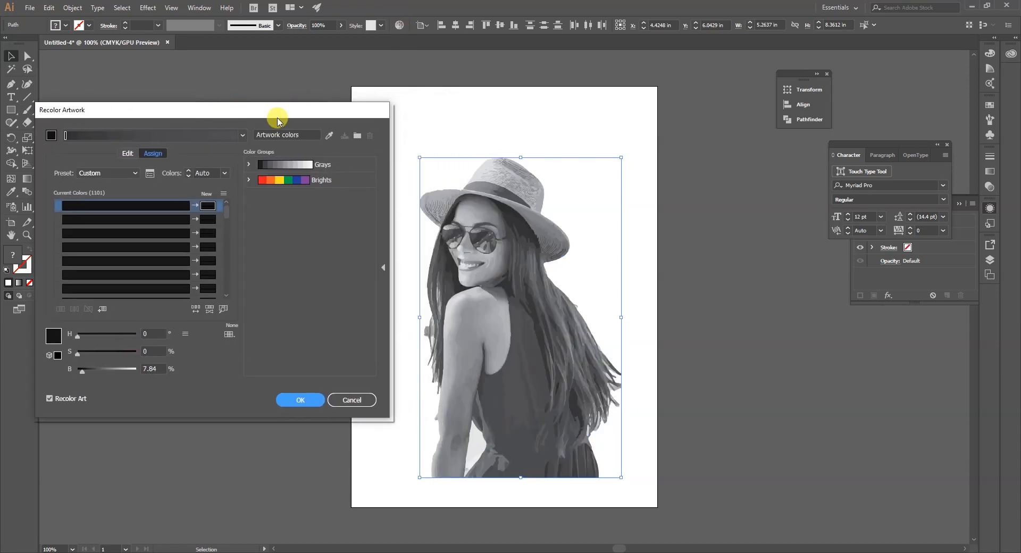
click(283, 183)
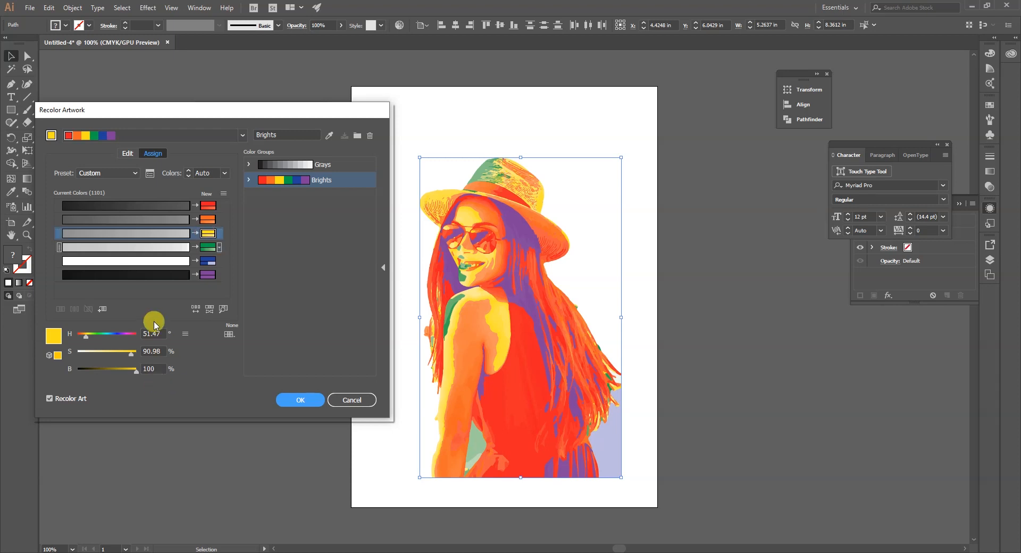
Set the yellow replacement color to hue 52° and saturation 90%
drag(161, 333, 134, 333)
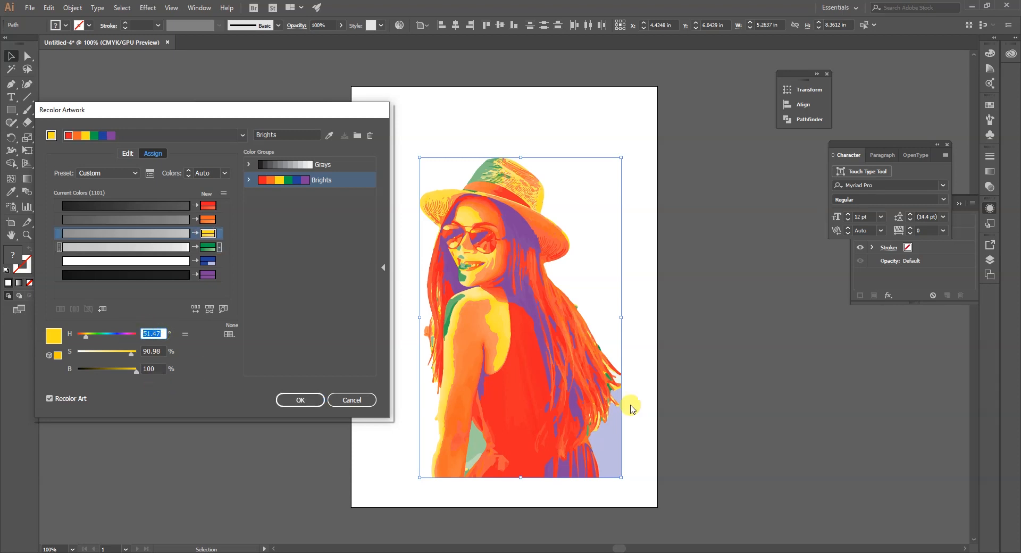
text(52)
key(Tab)
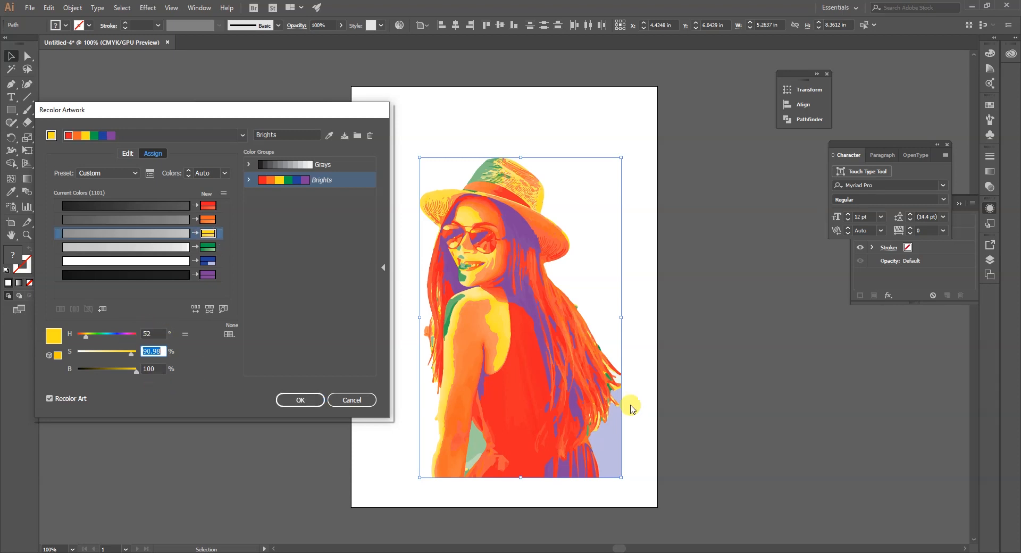
text(90)
key(Tab)
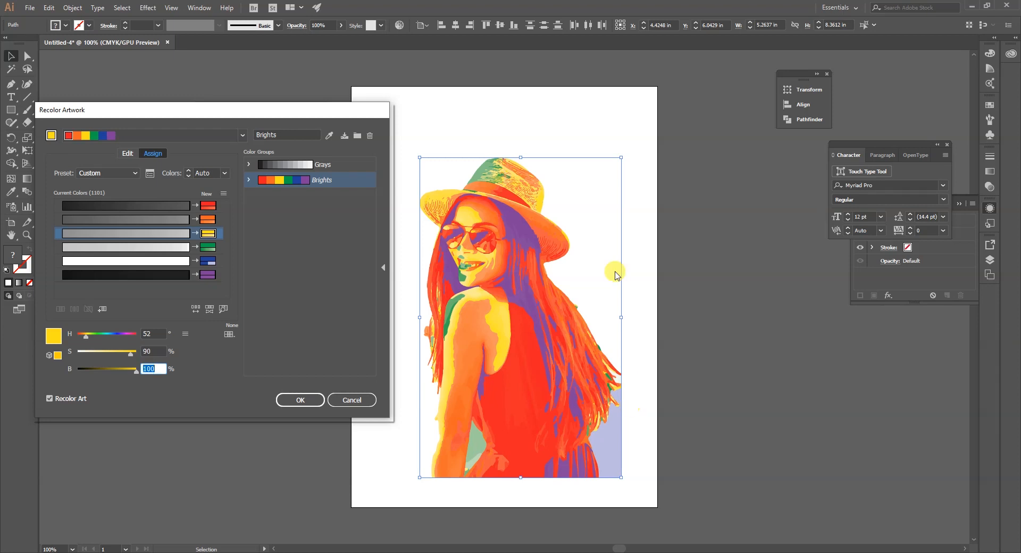
Change the green replacement color to H 52°, S 90%, B 100%, and apply the recoloring with the Brights group changes saved
click(207, 247)
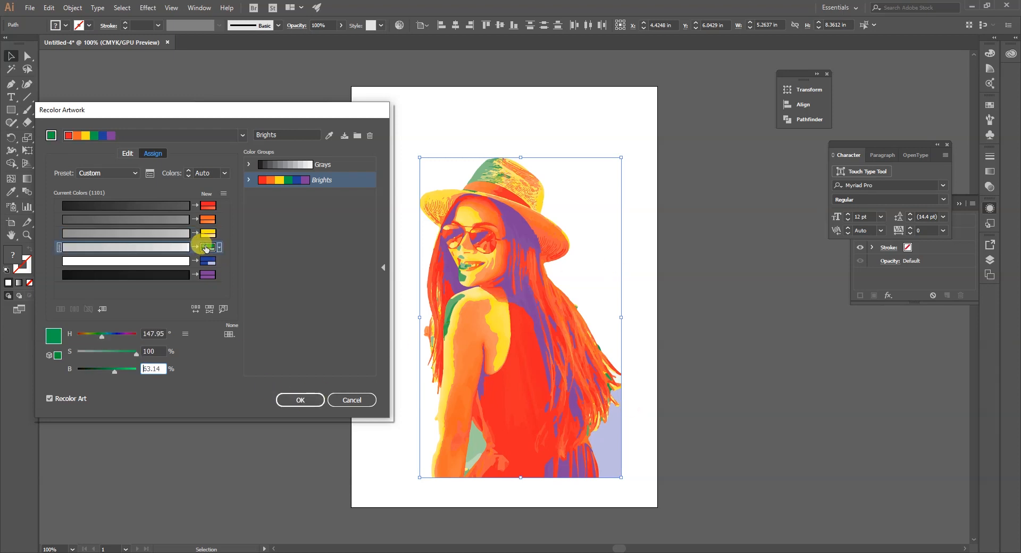
click(153, 333)
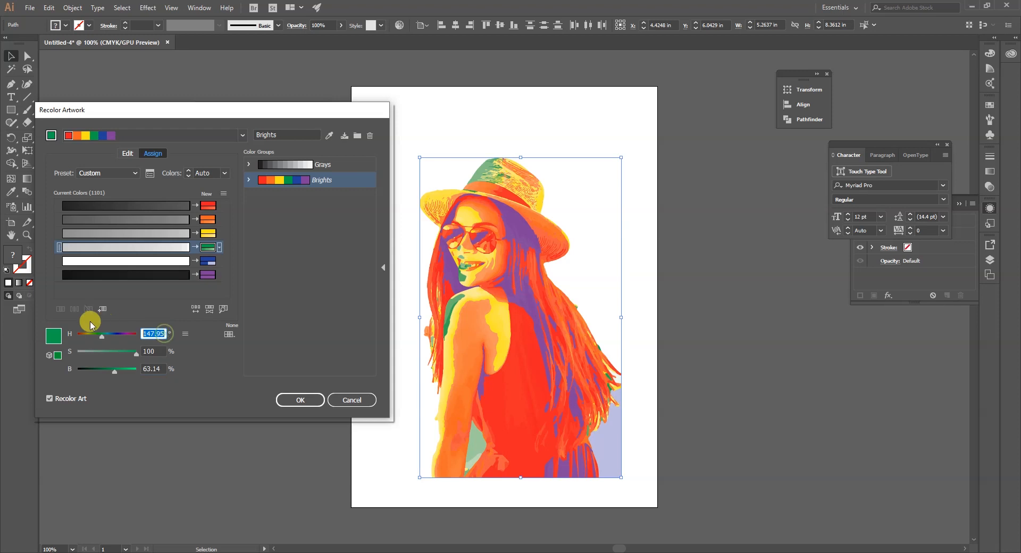
text(52)
key(Tab)
text(90)
key(Tab)
text(100)
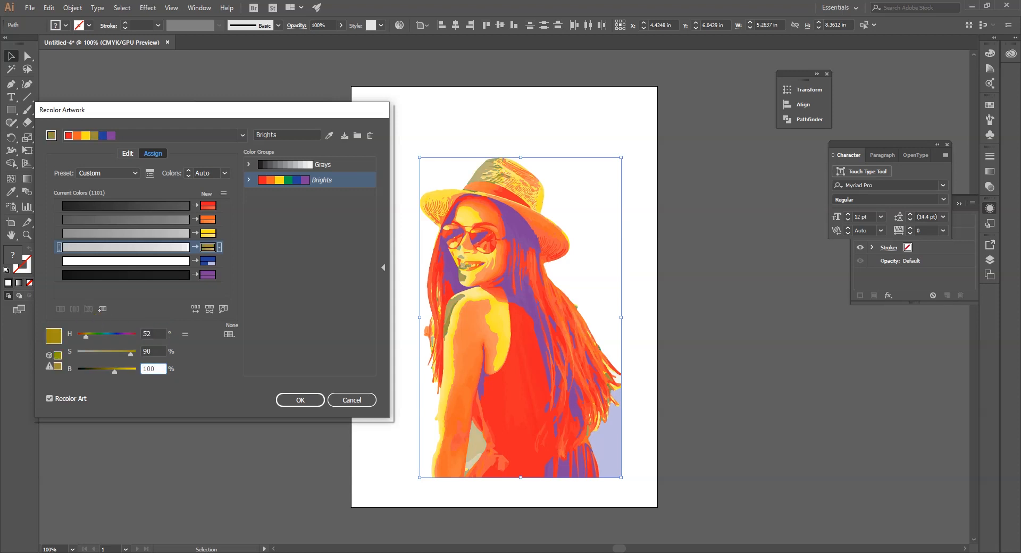
click(152, 334)
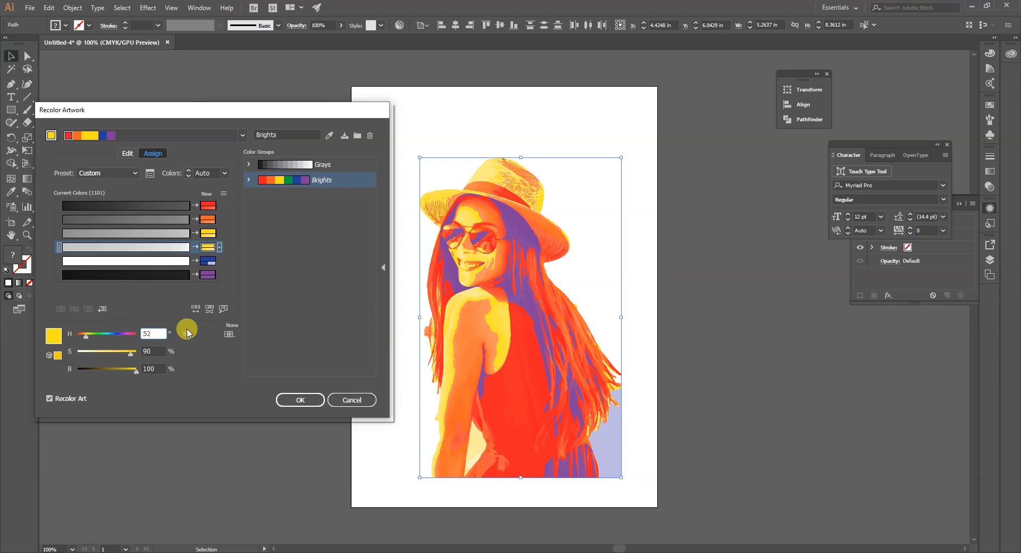
click(298, 400)
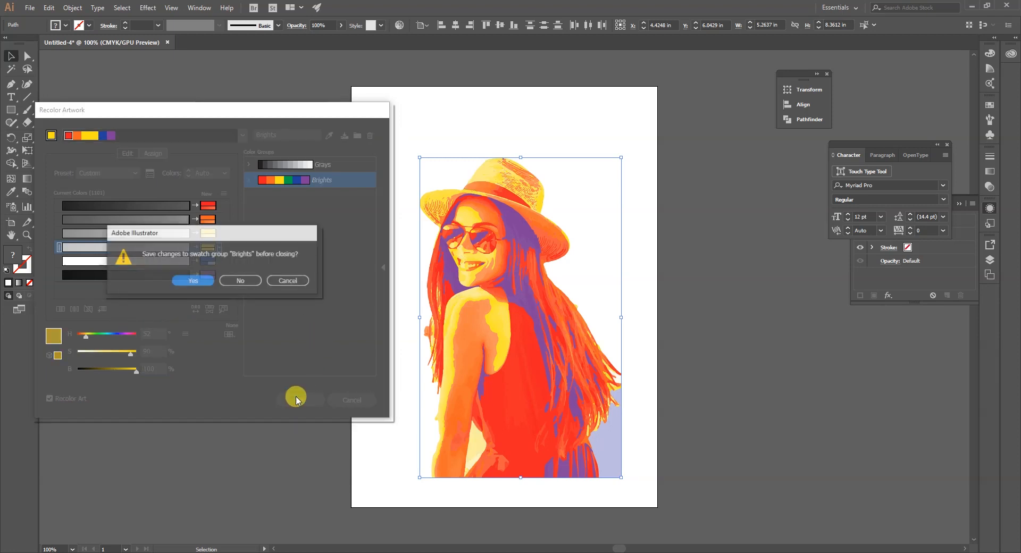
click(197, 281)
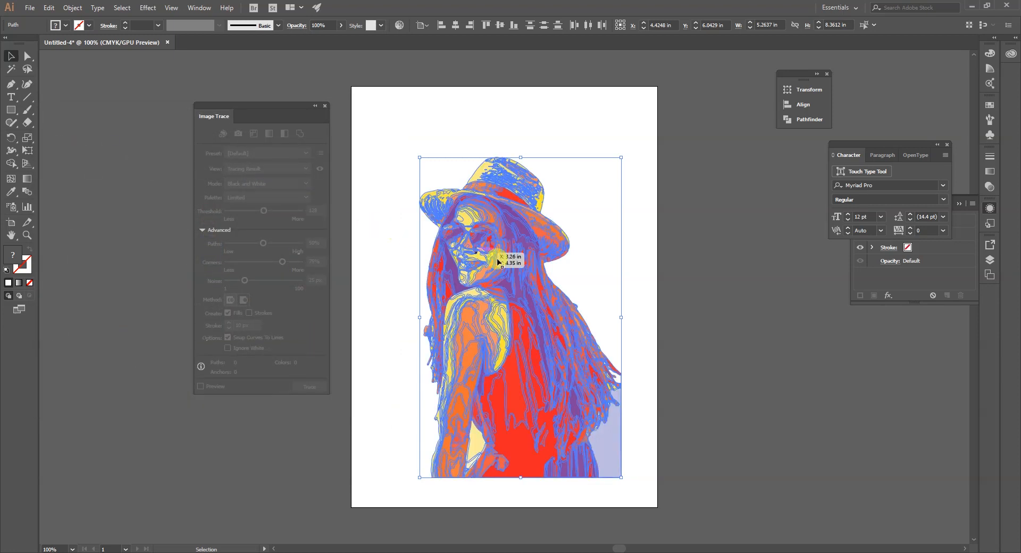
Select only the leftover lavender background shape beside the woman's hair and skirt
click(723, 317)
click(617, 455)
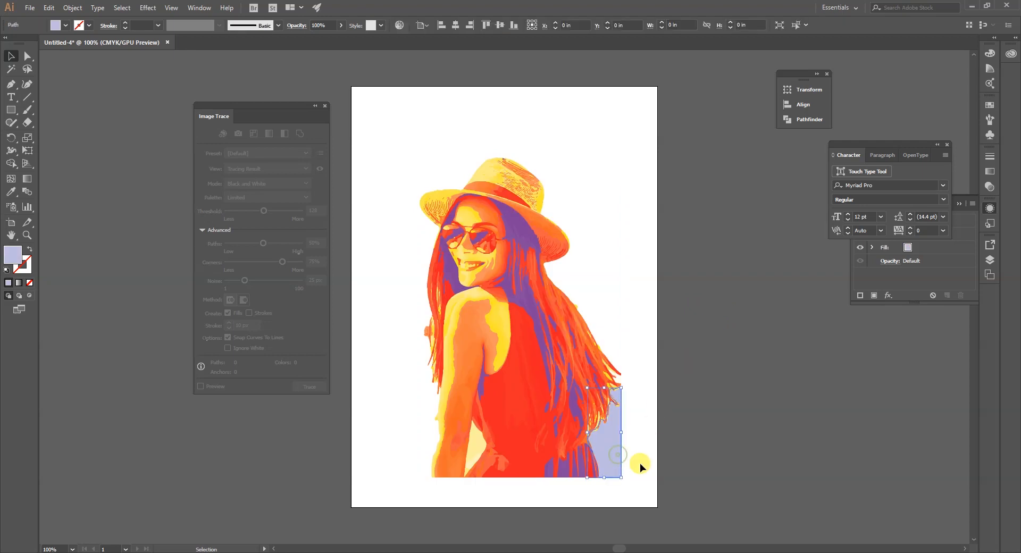